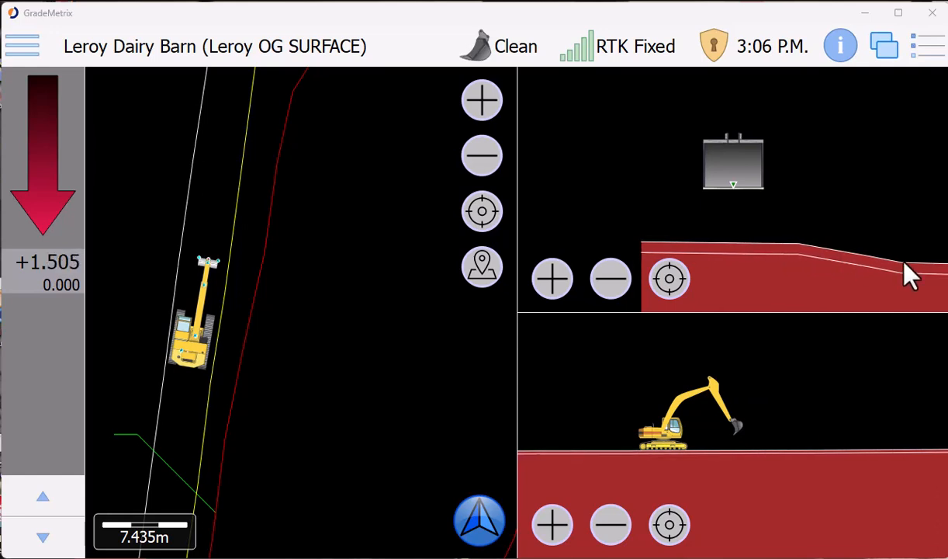
Inspect the guideline settings of the CL Road line beside the excavator and leave them without saving
scroll(271, 332, "down", 4)
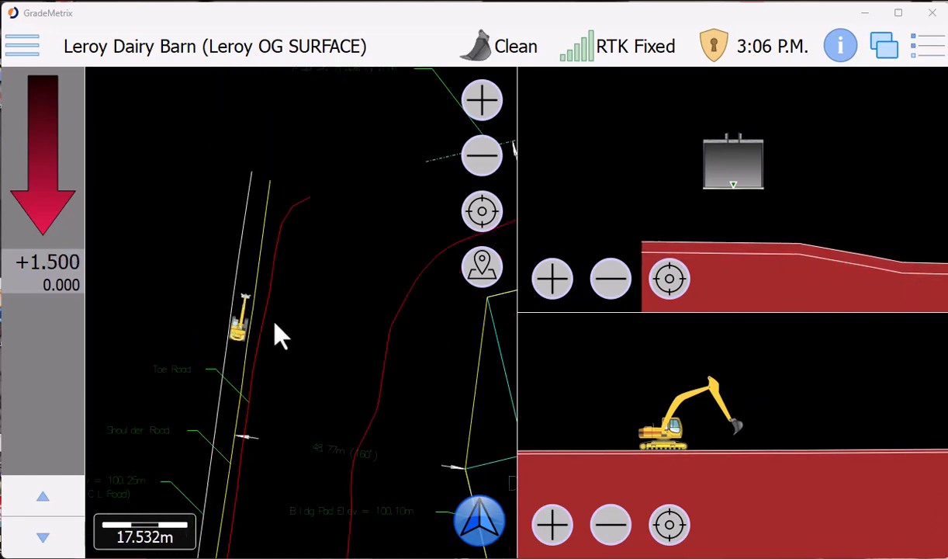
scroll(278, 333, "down", 1)
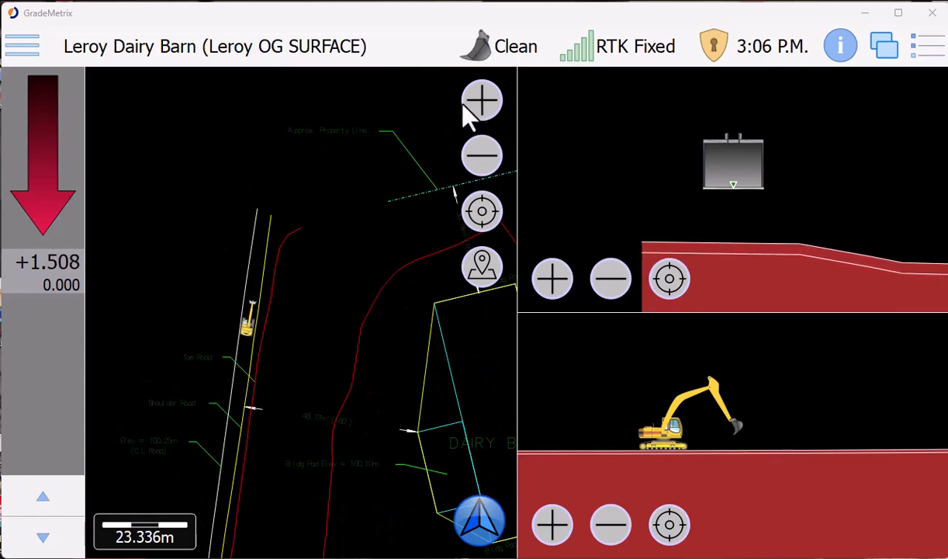
left_click(483, 103)
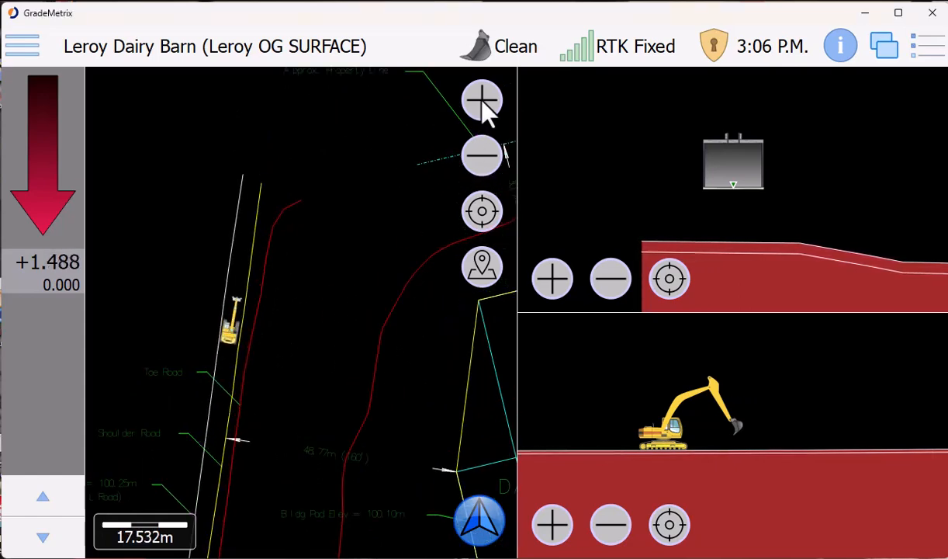
left_click(482, 103)
left_click(482, 210)
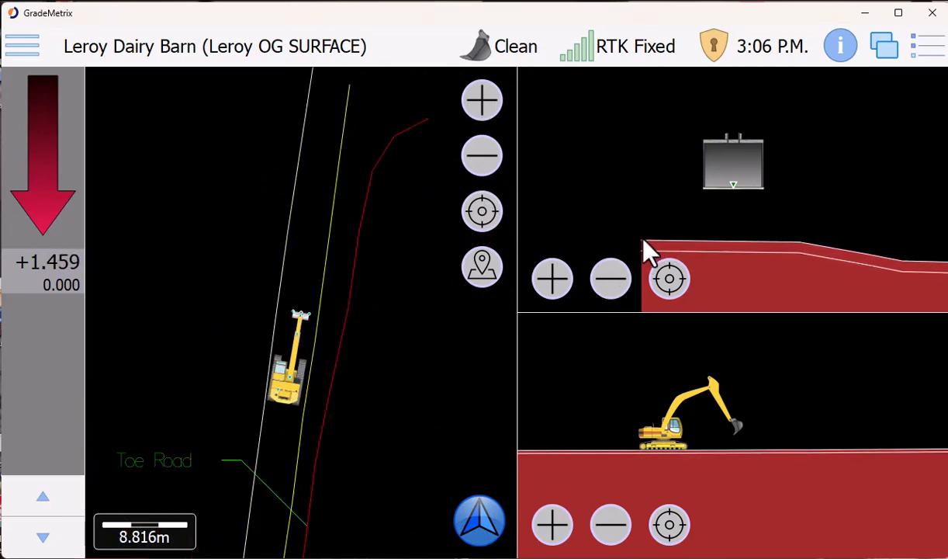
left_click(284, 295)
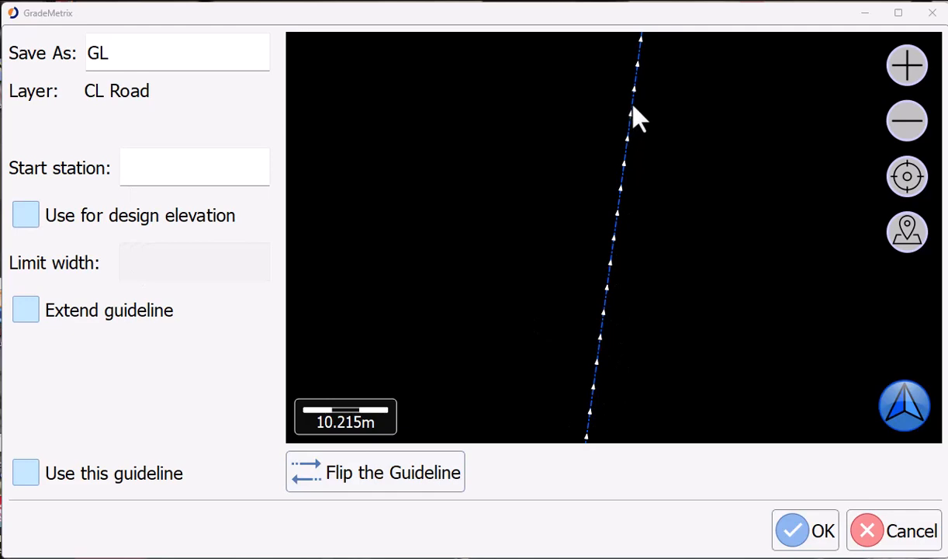
left_click(898, 532)
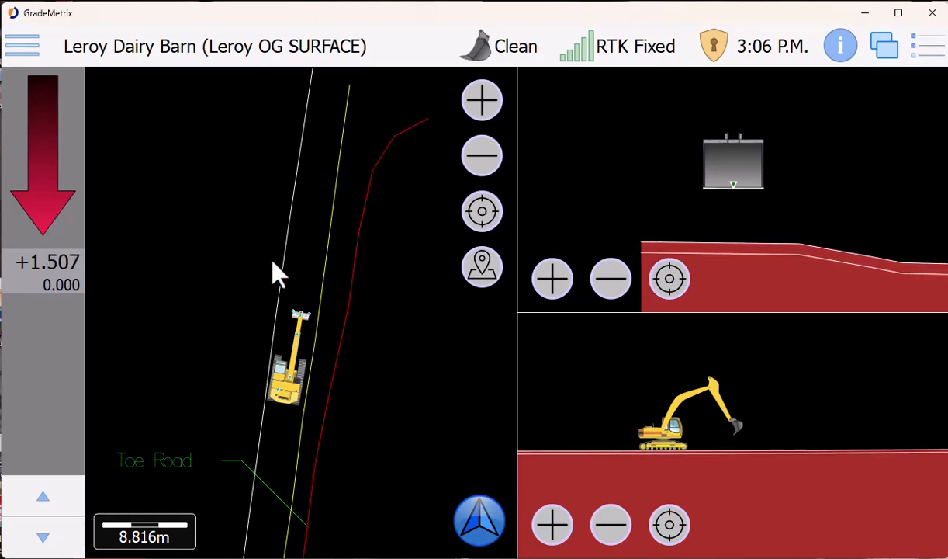
Start a new Ramp field design and name it bs1
left_click(22, 45)
left_click(194, 273)
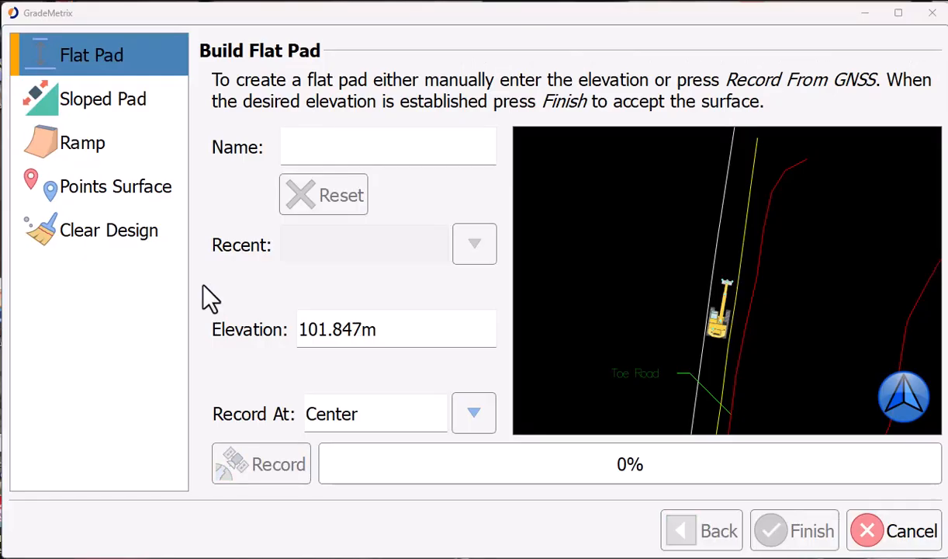
left_click(89, 145)
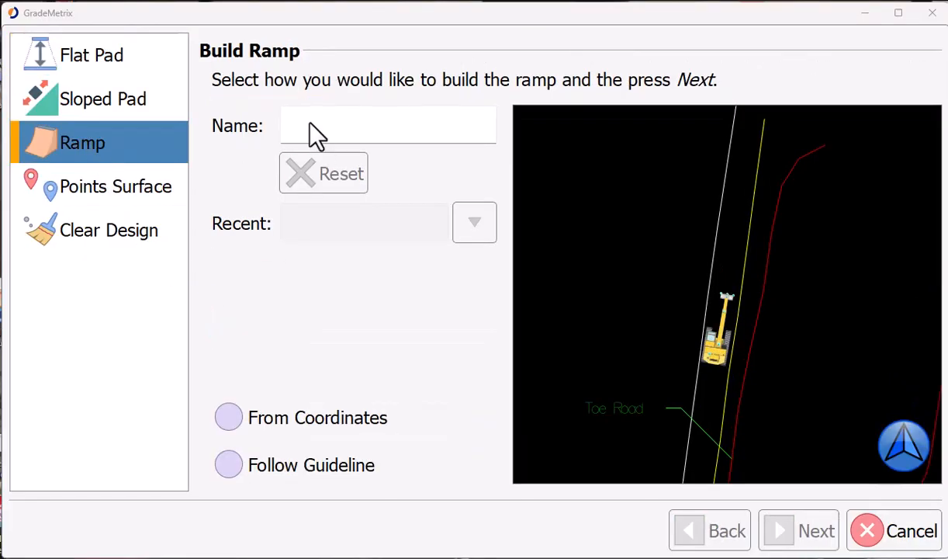
left_click(309, 124)
type("n")
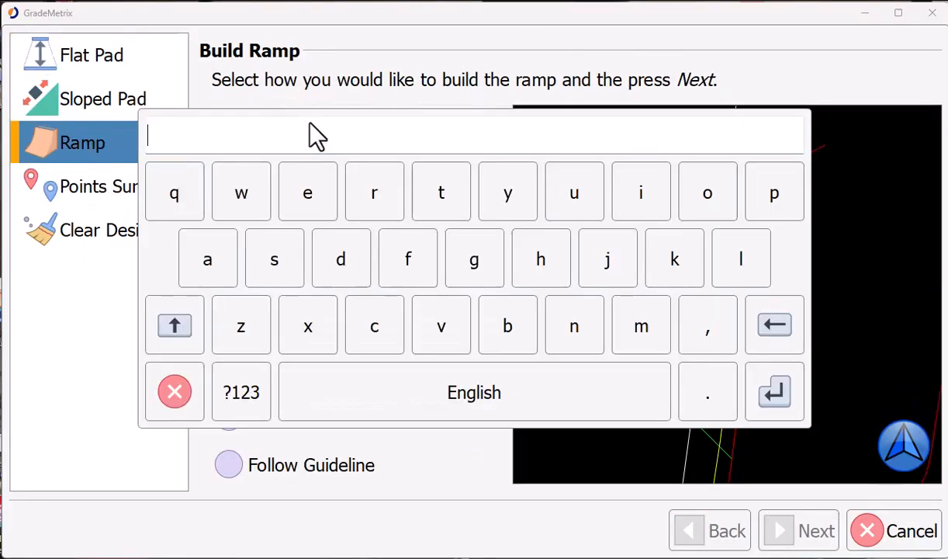
type("bs1")
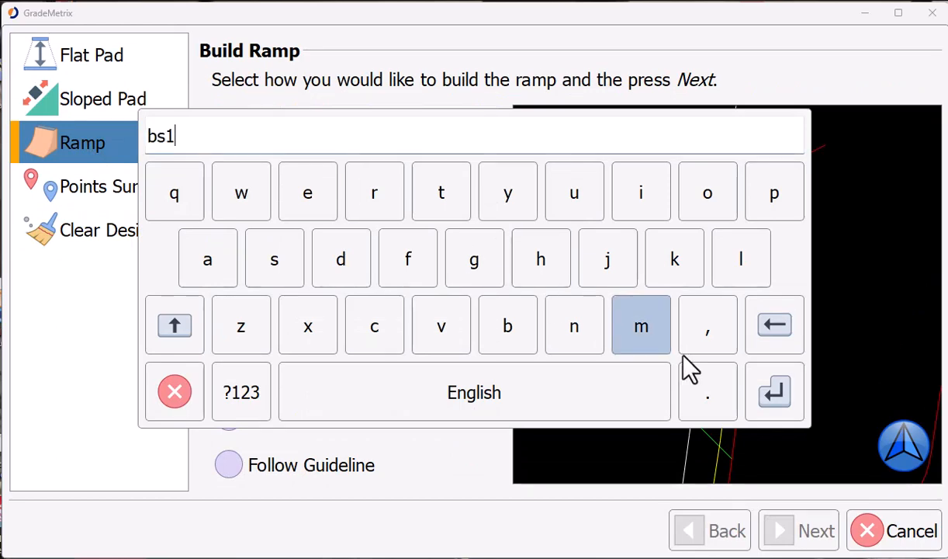
left_click(768, 391)
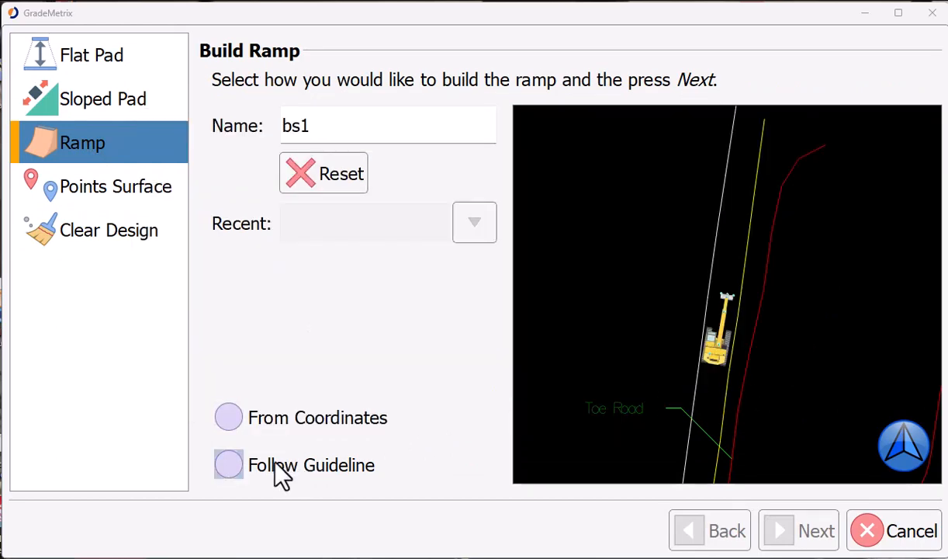
Build the ramp with the Follow Guideline method, using the white CL Road line as its guideline
left_click(310, 469)
left_click(799, 532)
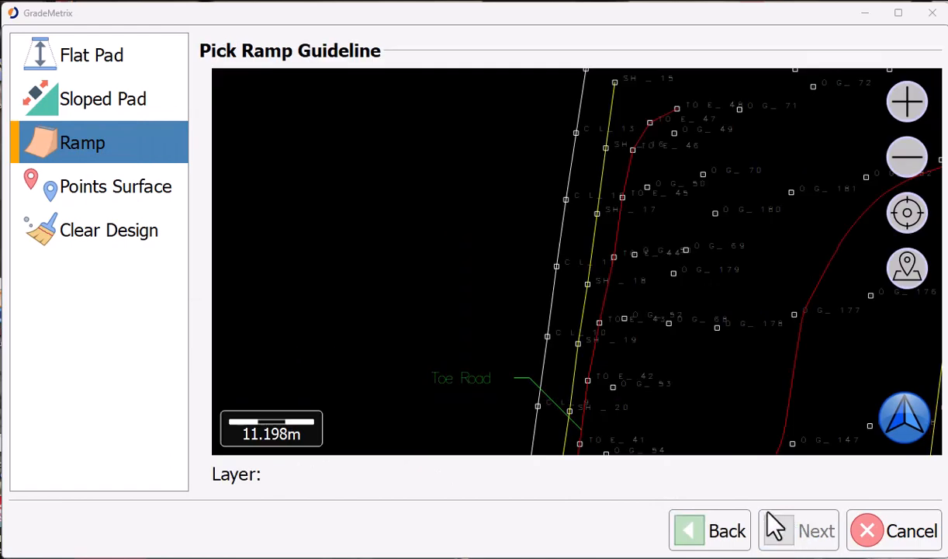
left_click(553, 299)
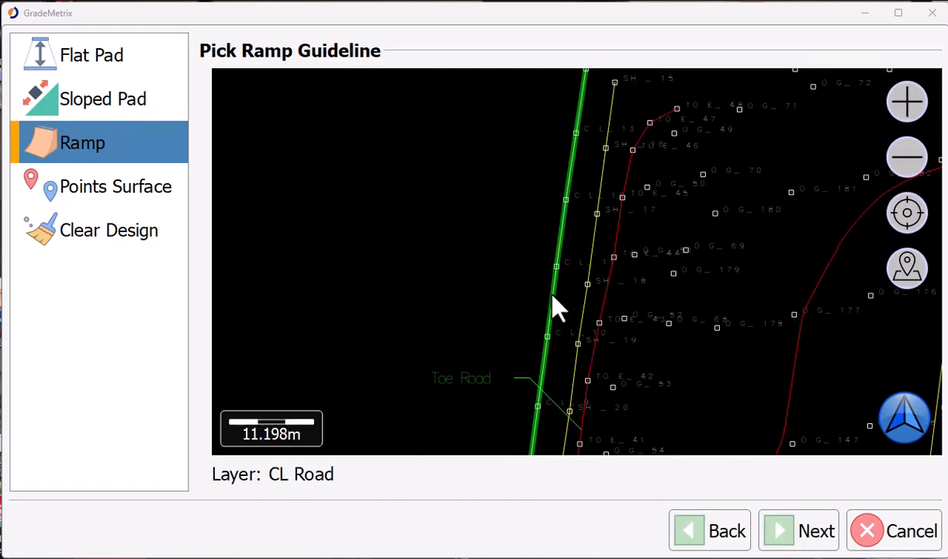
left_click(790, 534)
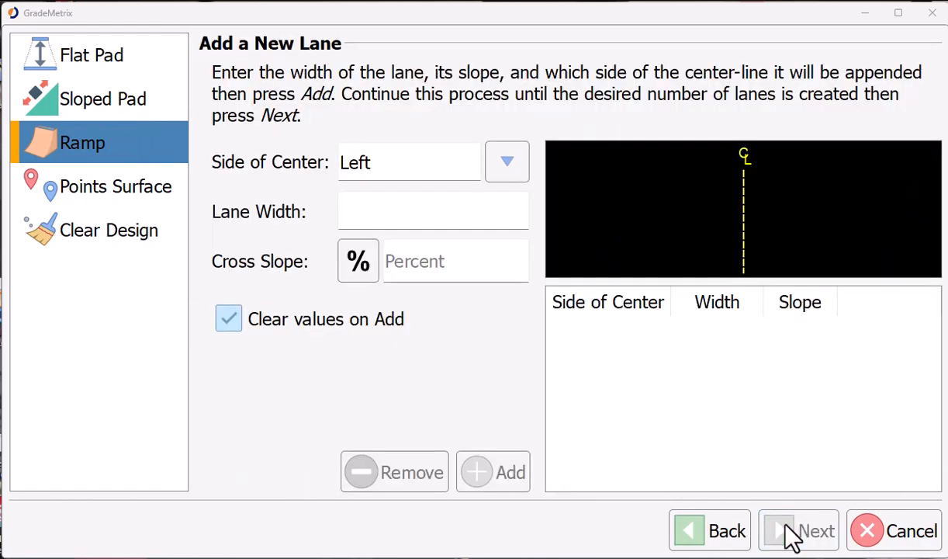
Keep the new lane on the Left side of center and set its width to 10 m
left_click(506, 173)
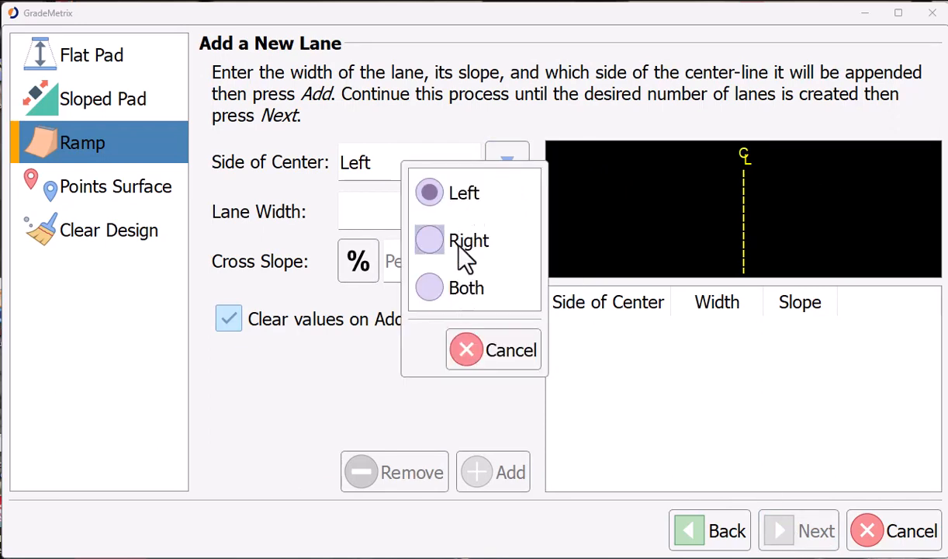
left_click(488, 345)
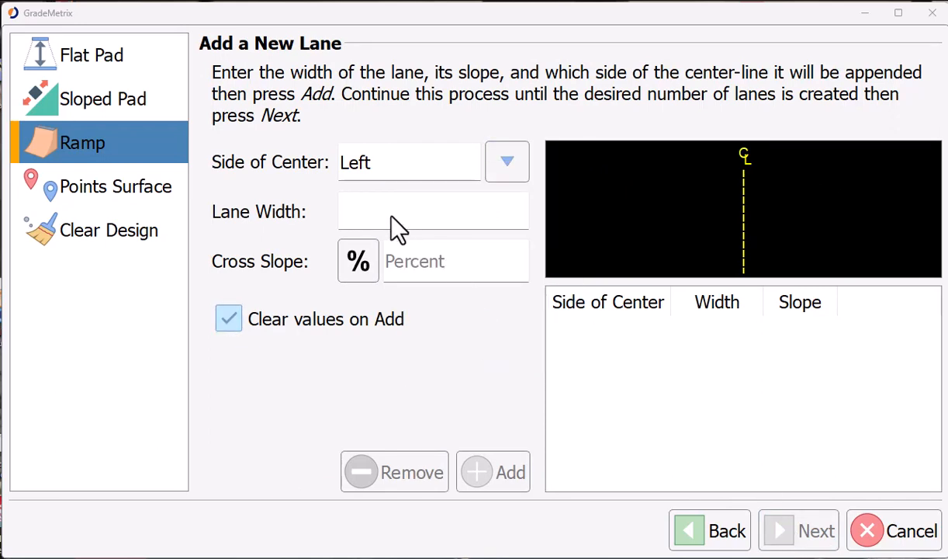
left_click(393, 221)
left_click(379, 203)
left_click(440, 392)
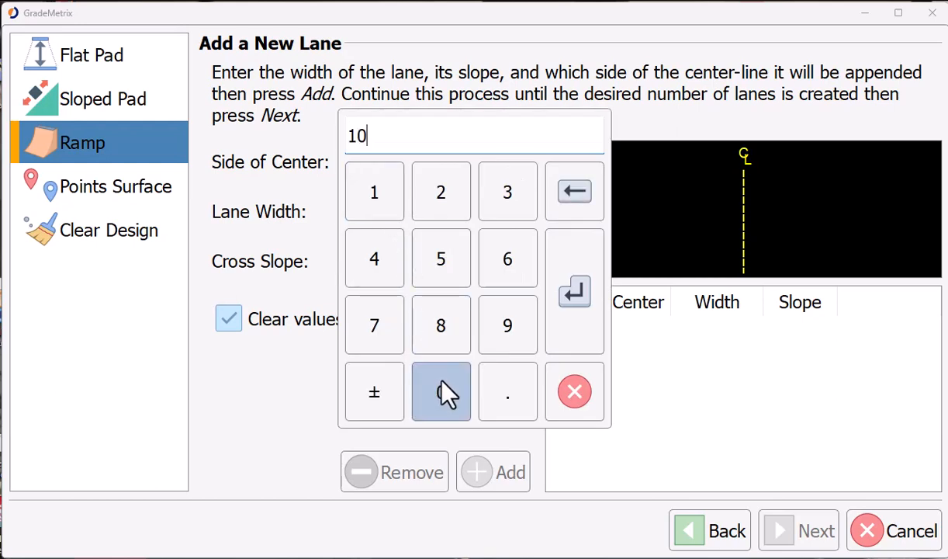
left_click(567, 330)
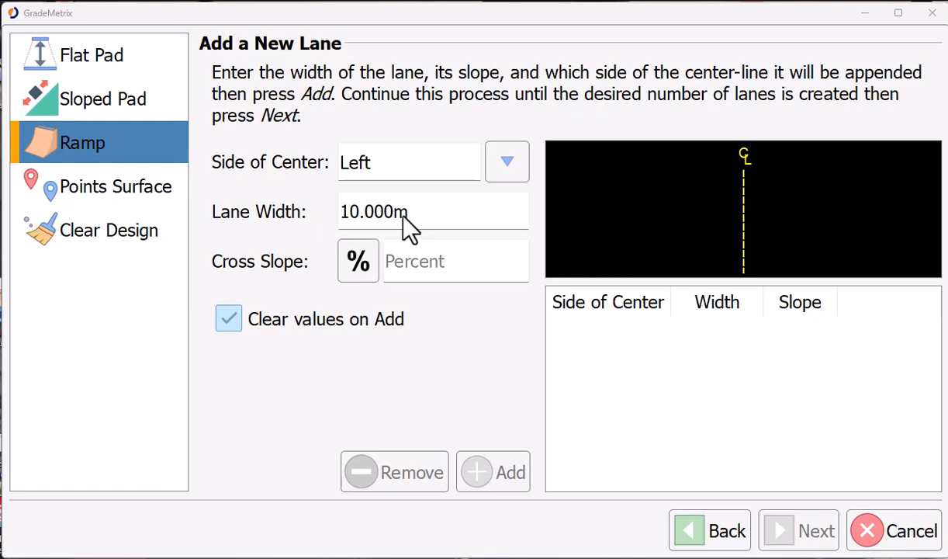
Switch the lane's cross slope to the run-to-rise format and set it to 1:1
left_click(356, 263)
left_click(359, 263)
left_click(357, 260)
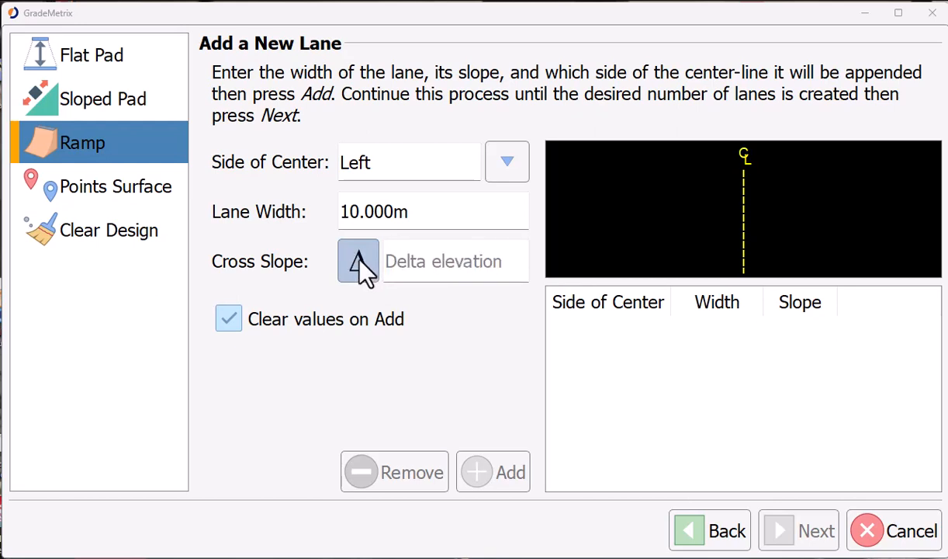
left_click(359, 258)
left_click(359, 259)
left_click(384, 260)
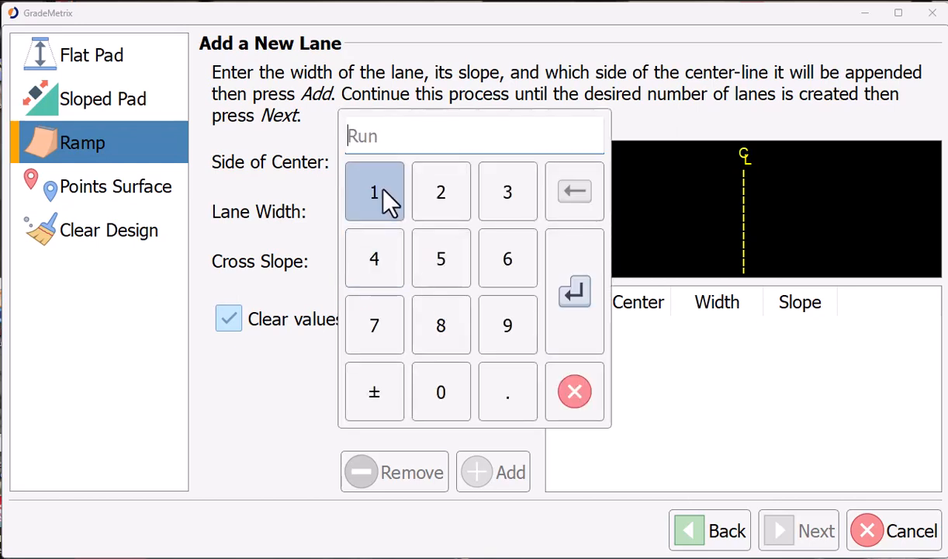
left_click(383, 189)
left_click(561, 317)
left_click(503, 262)
left_click(388, 198)
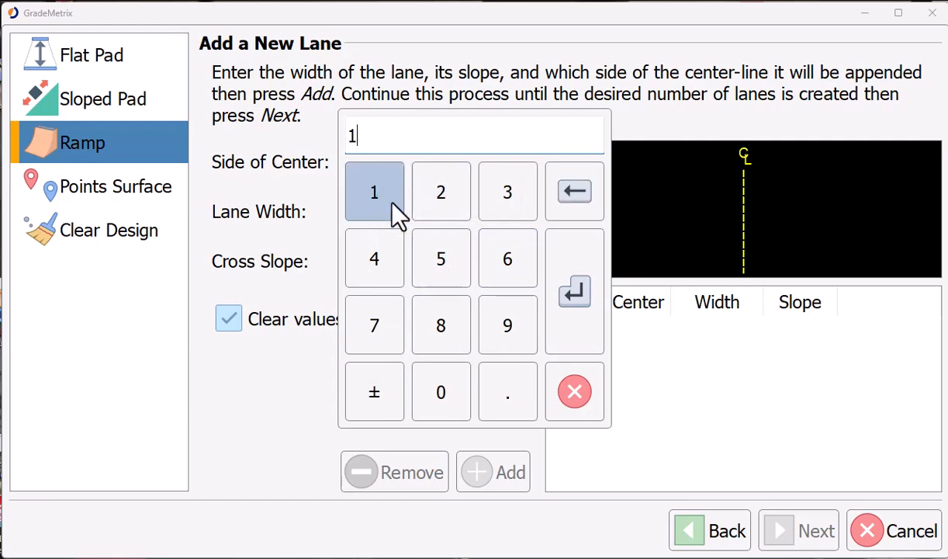
left_click(574, 298)
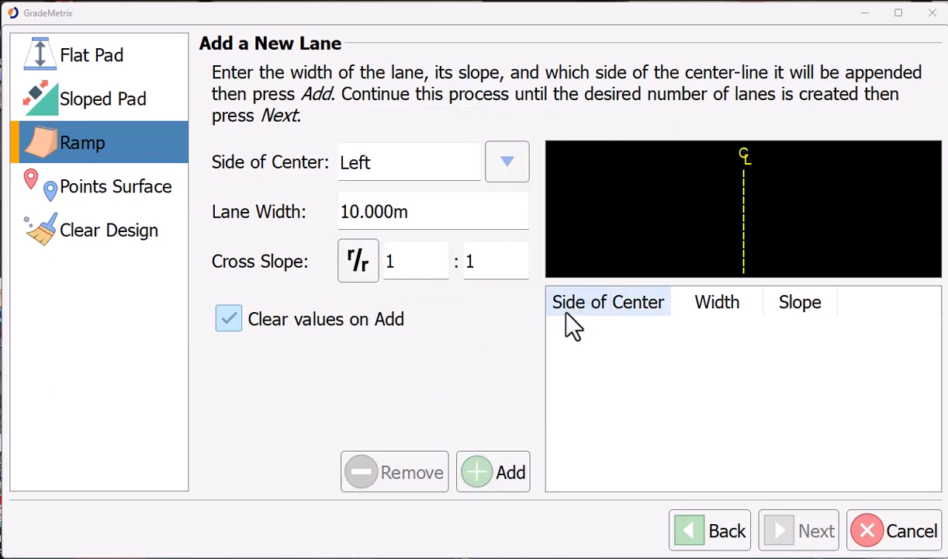
Add the lane to the ramp and finish the ramp design
left_click(495, 472)
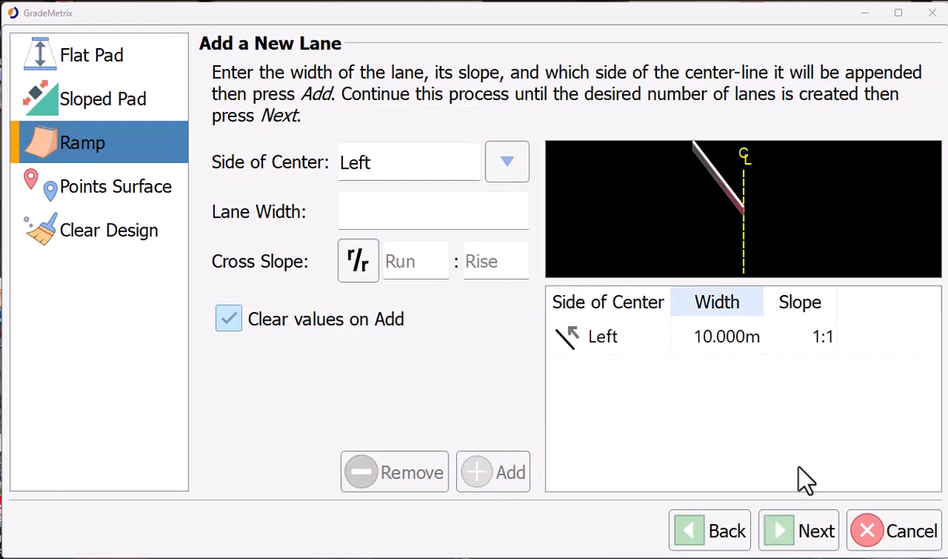
left_click(796, 534)
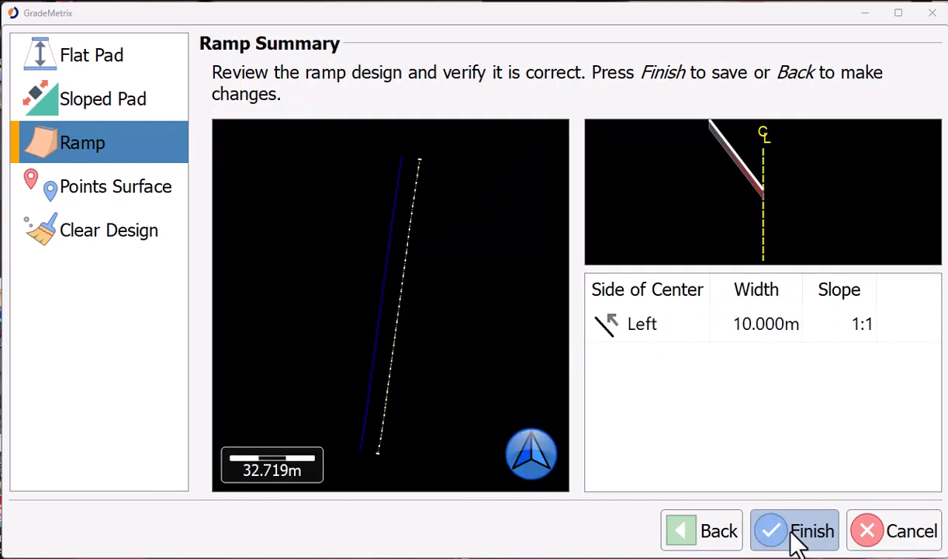
left_click(794, 531)
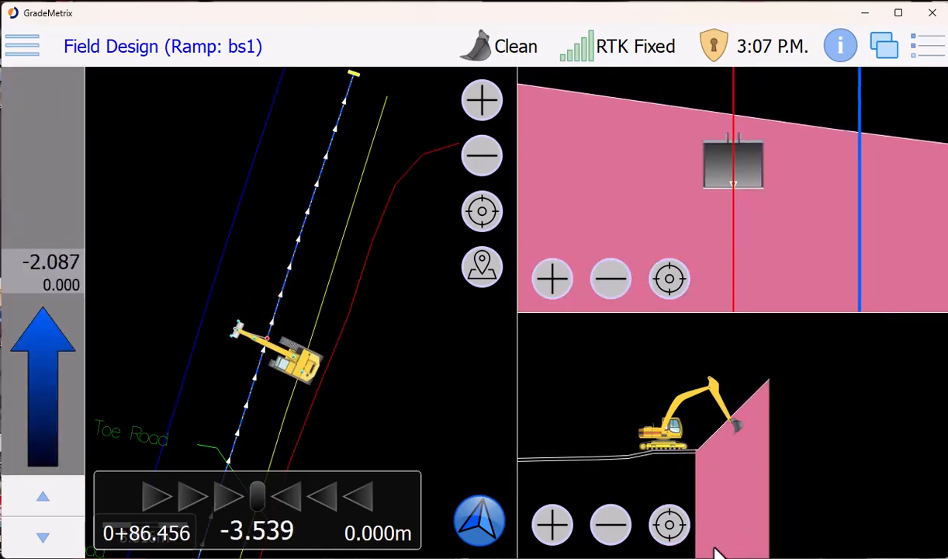
left_click(668, 281)
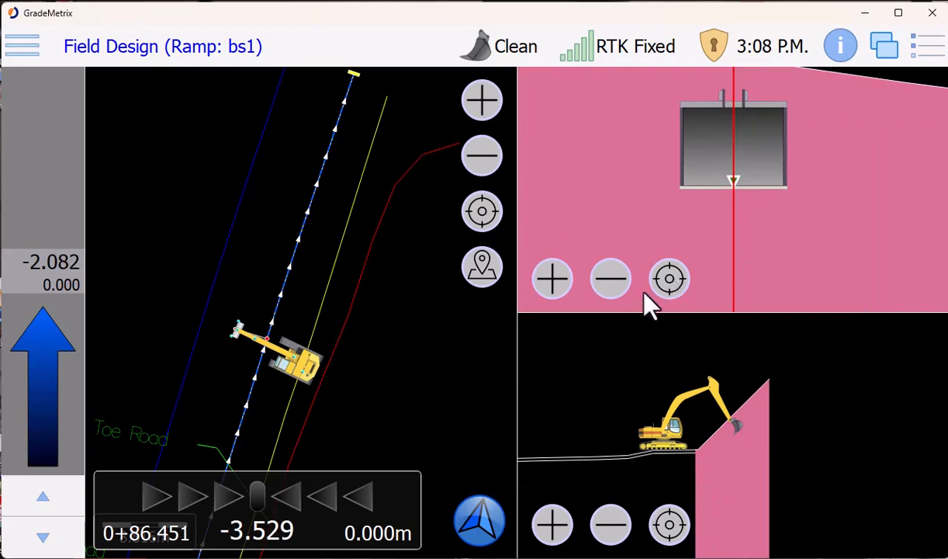
left_click(609, 280)
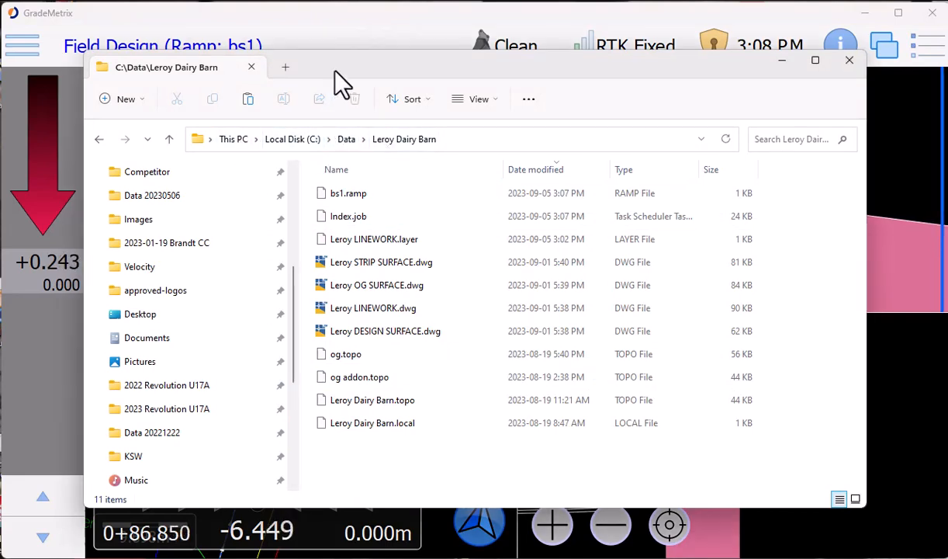
In File Explorer, go up to the C: drive's Data folder and open the Leroy Dairy Barn project folder
left_click_drag(333, 73, 345, 85)
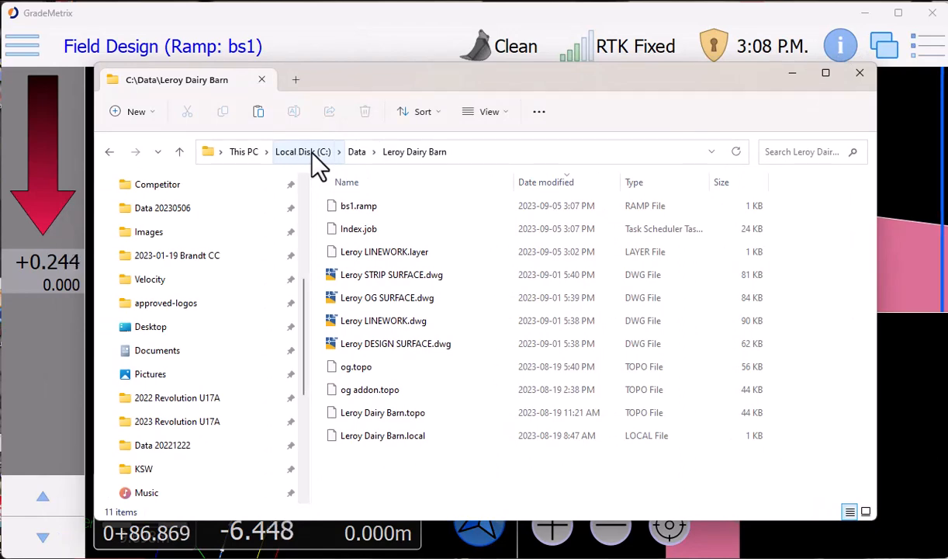
left_click(356, 152)
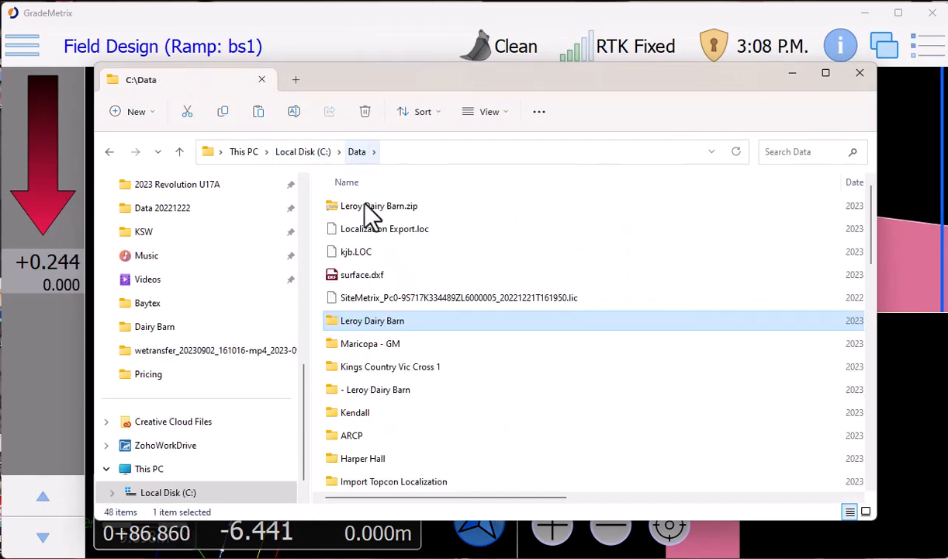
double_click(379, 320)
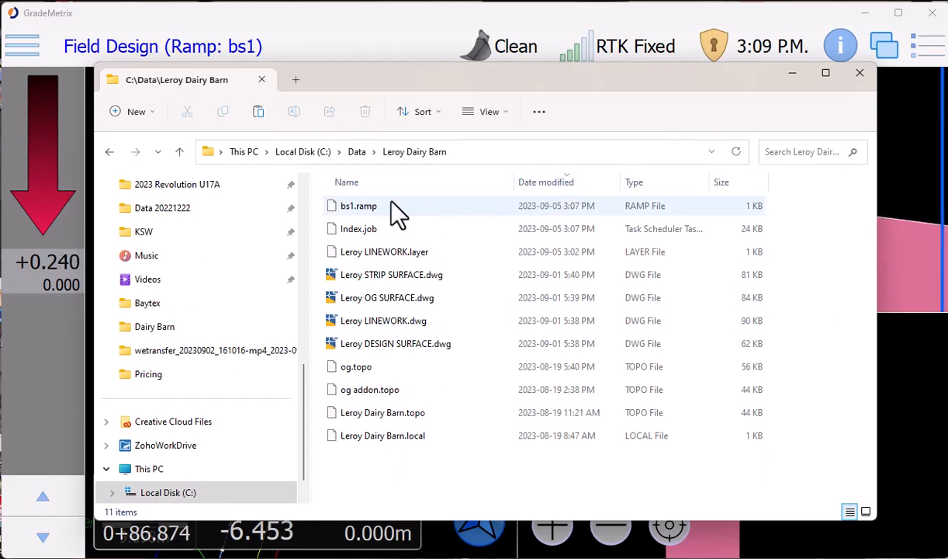
Examine the LINEWORK, DESIGN SURFACE, OG SURFACE and STRIP SURFACE DWG files in the Leroy Dairy Barn folder
left_click(379, 326)
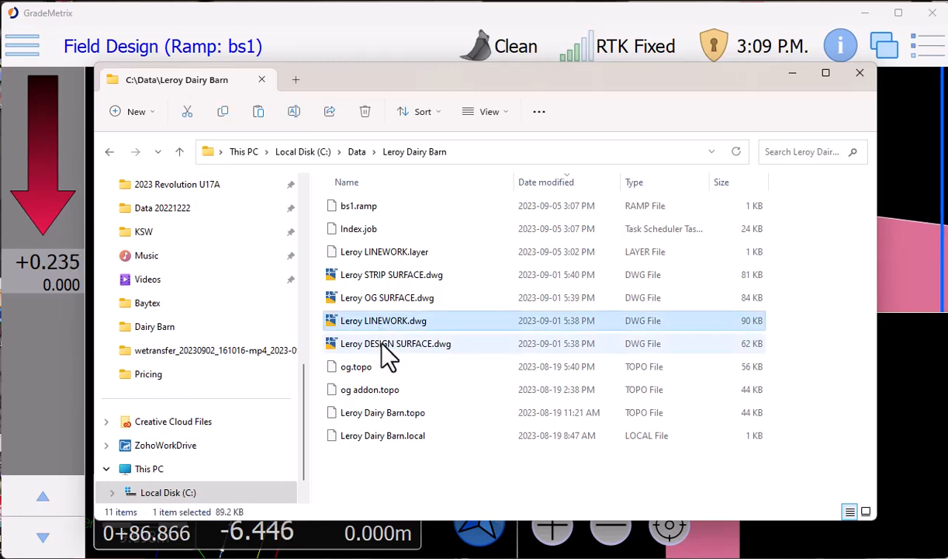
left_click(381, 343)
left_click(390, 297)
left_click(400, 277)
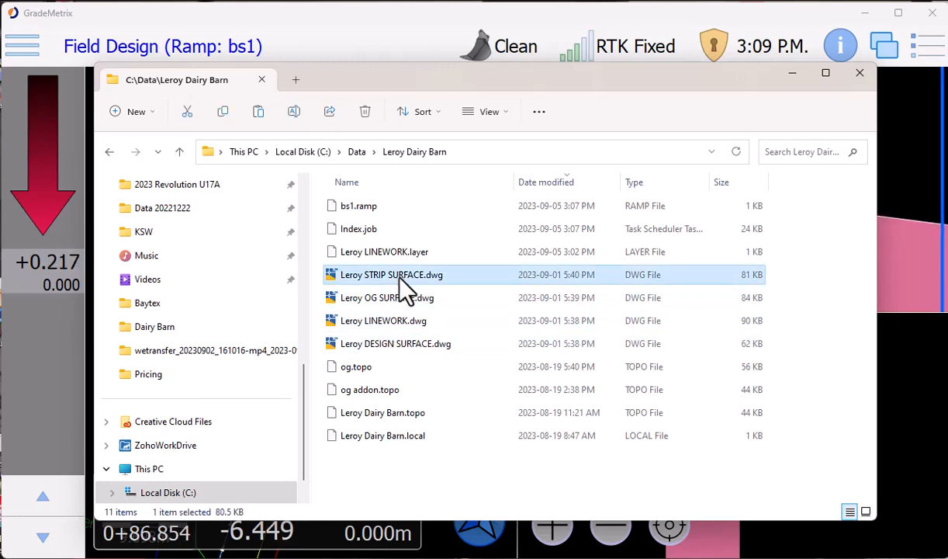
left_click(402, 300)
left_click(410, 276)
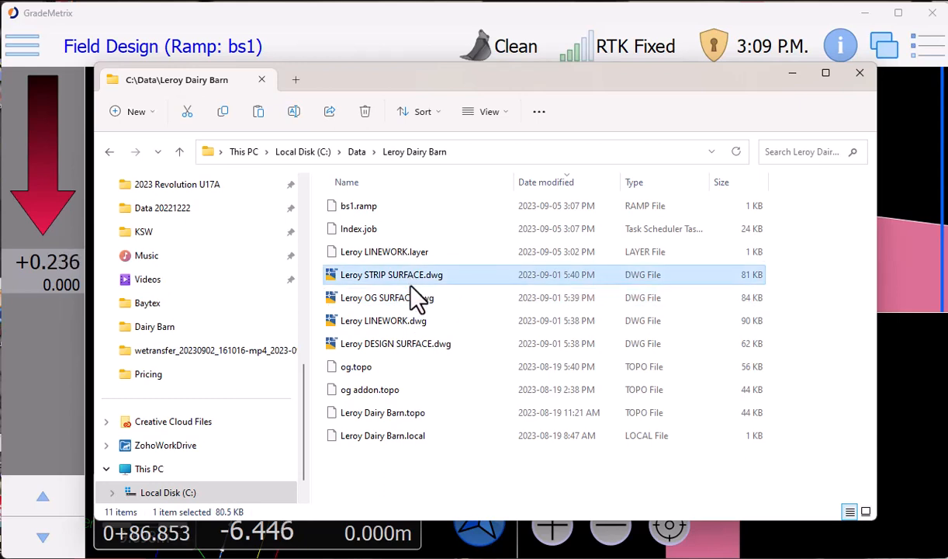
left_click(416, 299)
left_click(421, 276)
left_click(417, 298)
left_click(427, 344)
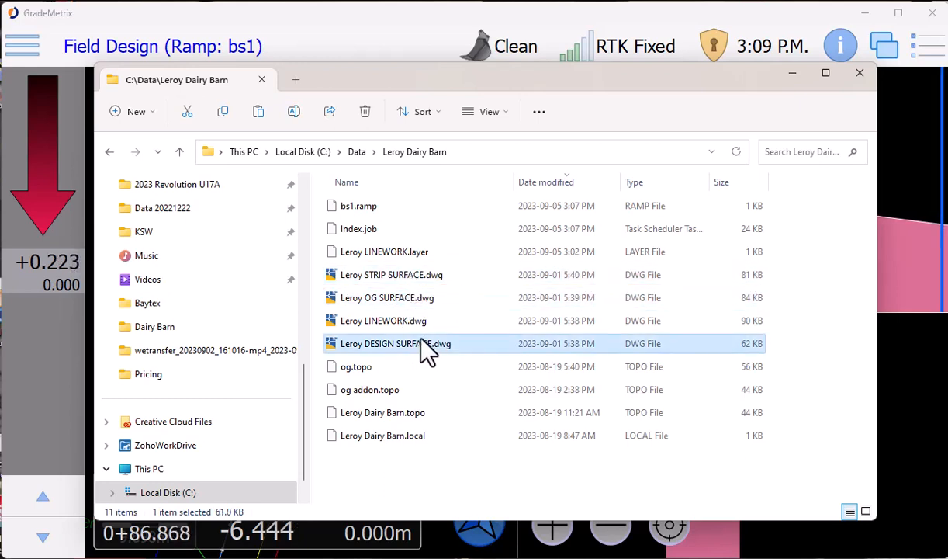
left_click(422, 322)
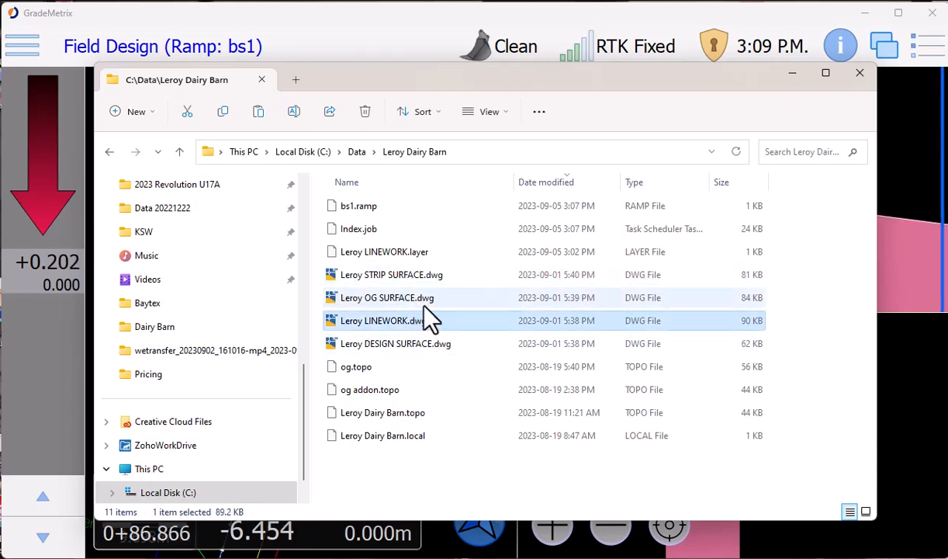
Examine the bs1.ramp, og.topo, Leroy Dairy Barn.local and Index.job files in the project folder
left_click(357, 211)
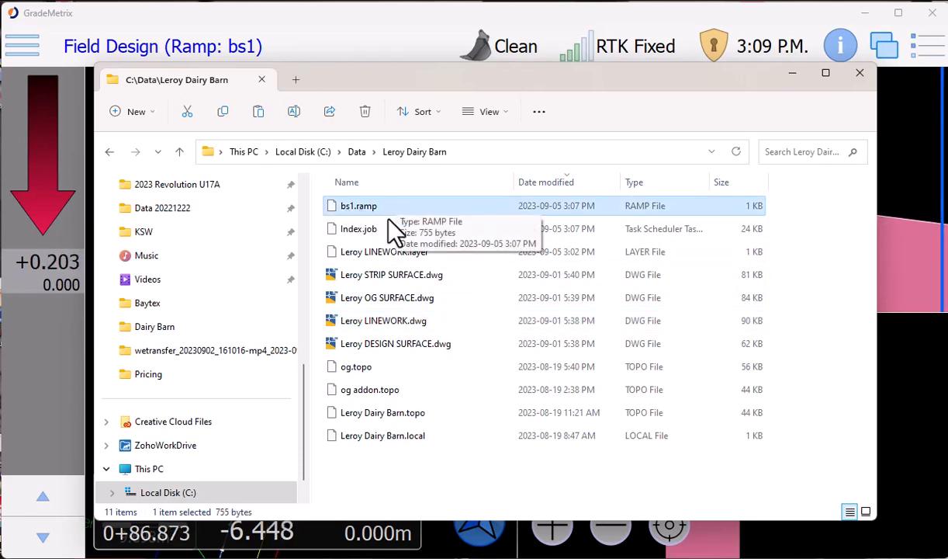
left_click(386, 371)
left_click(411, 436)
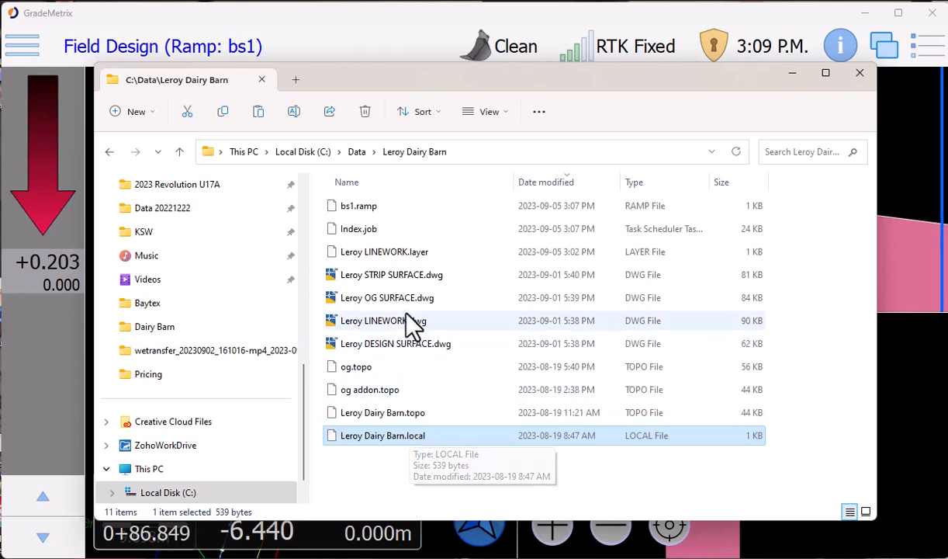
left_click(368, 229)
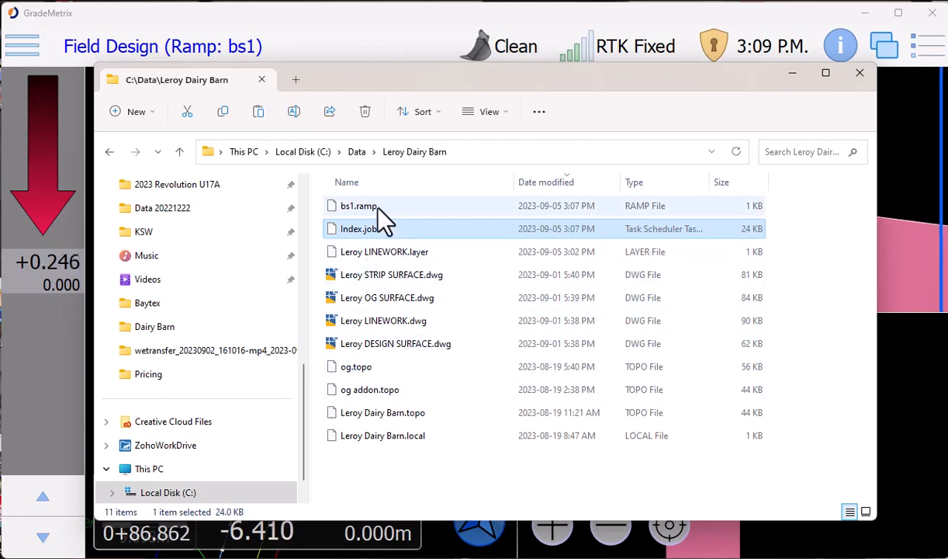
Check the file actions offered for bs1.ramp, and review the Leroy Dairy Barn.local and og.topo files
left_click(345, 208)
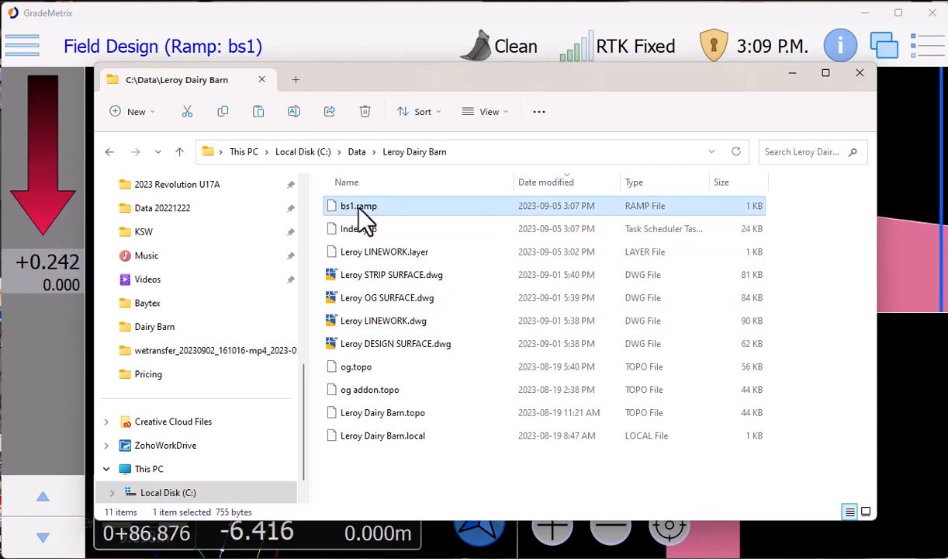
right_click(360, 212)
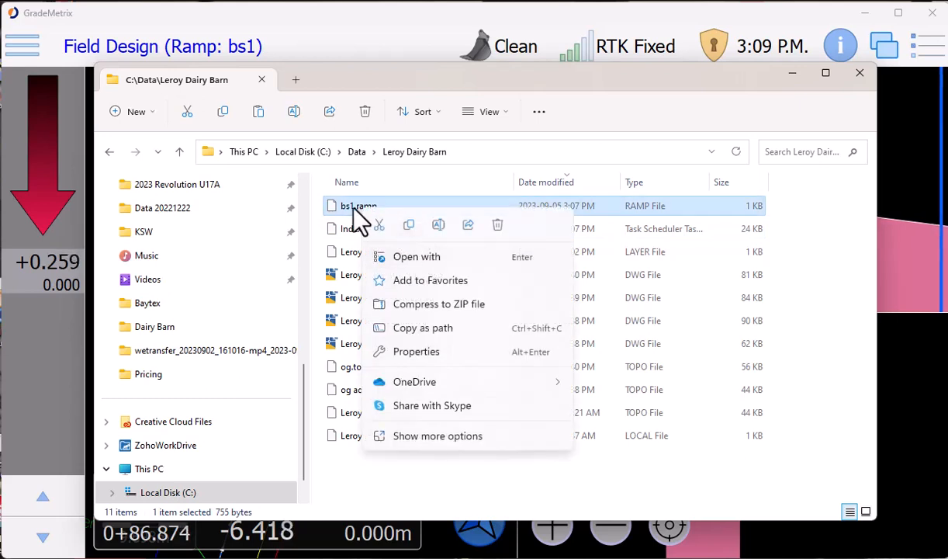
left_click(357, 208)
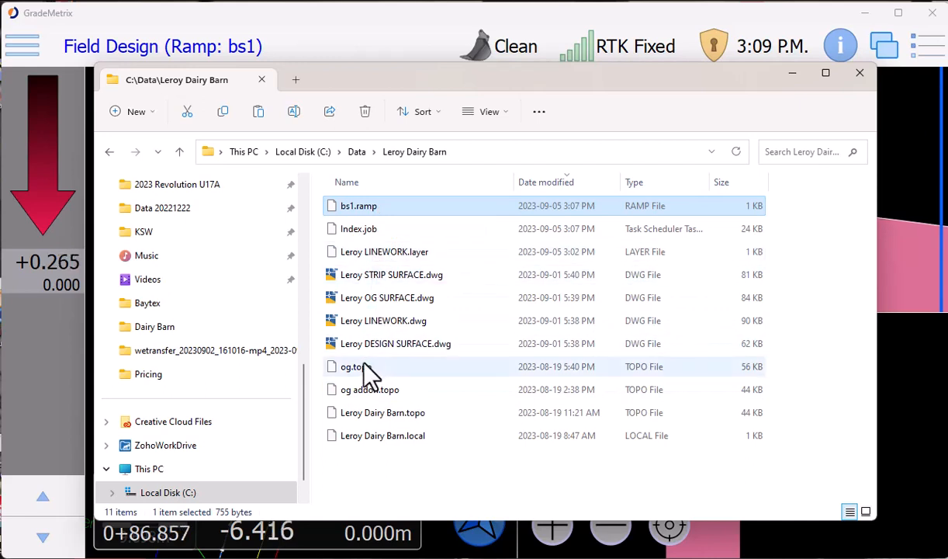
left_click(384, 435)
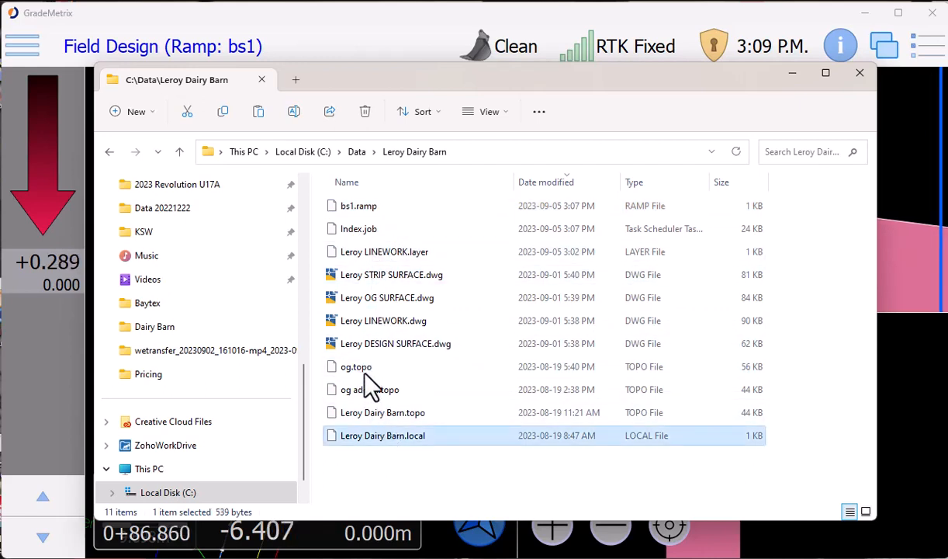
left_click(365, 367)
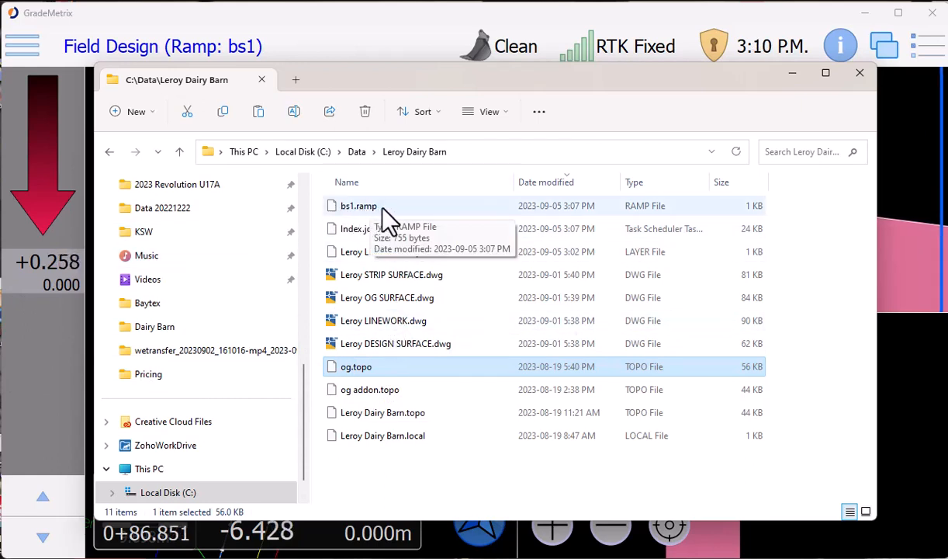
Review bs1.ramp alongside the STRIP SURFACE, OG SURFACE, LINEWORK and DESIGN SURFACE DWG files and the Leroy Dairy Barn.local file
mouse_move(321, 90)
left_mouse_down()
mouse_move(353, 504)
mouse_move(352, 160)
mouse_move(313, 75)
left_mouse_up()
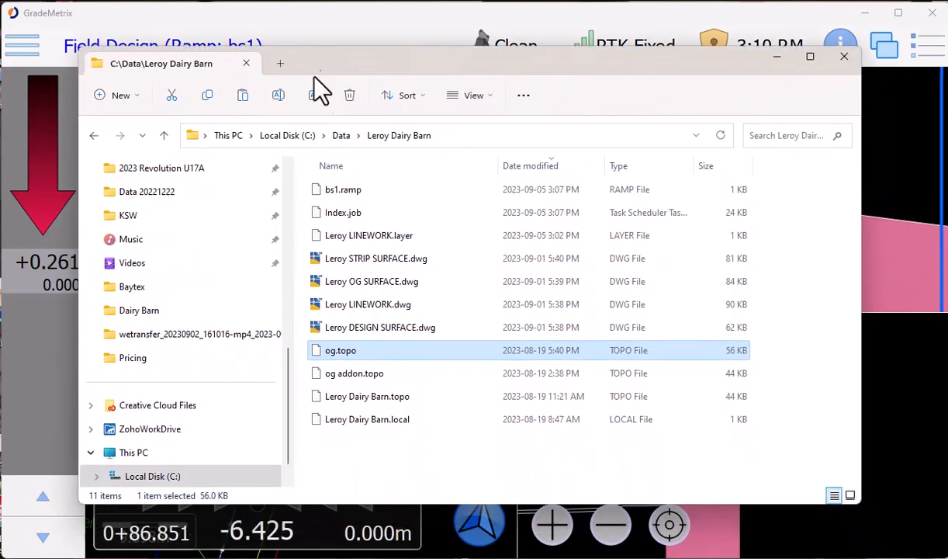
left_click(350, 190)
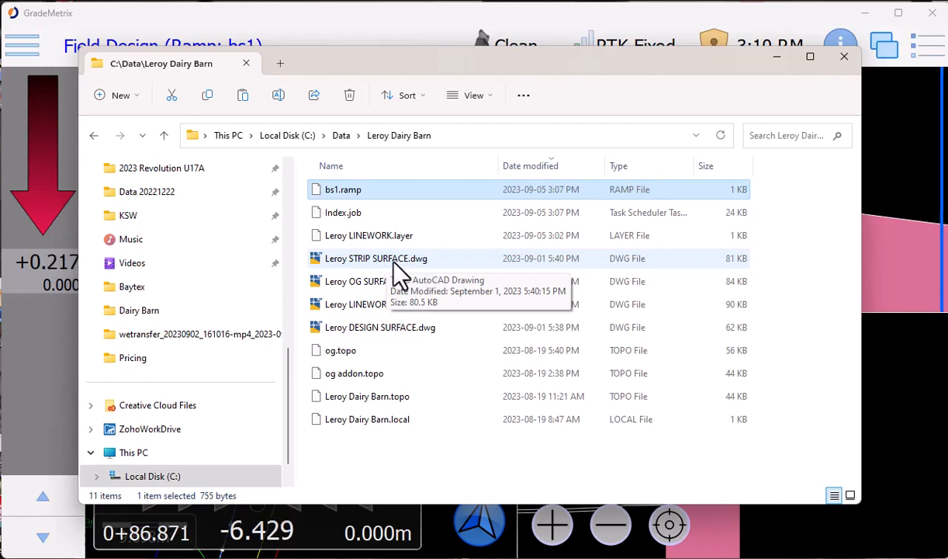
left_click(370, 261)
left_click(370, 281)
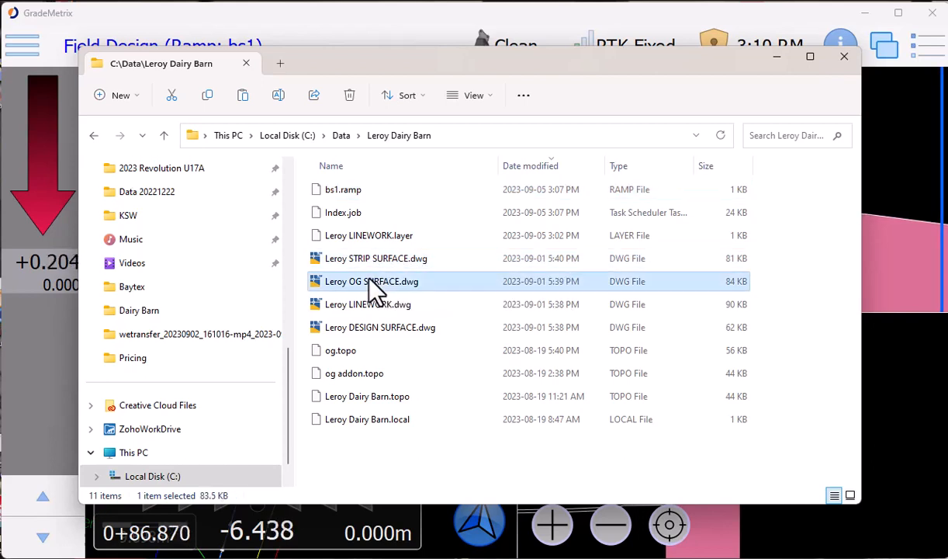
left_click(370, 305)
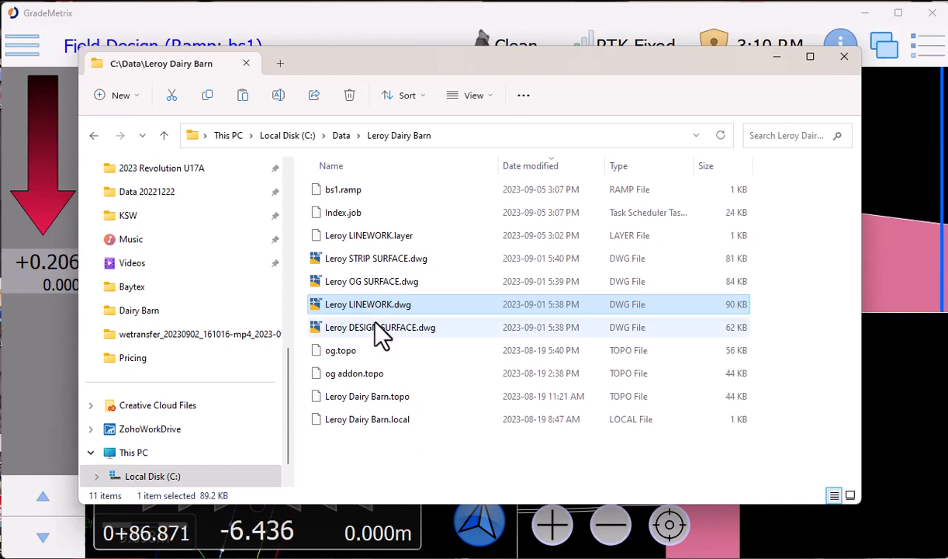
left_click(375, 328)
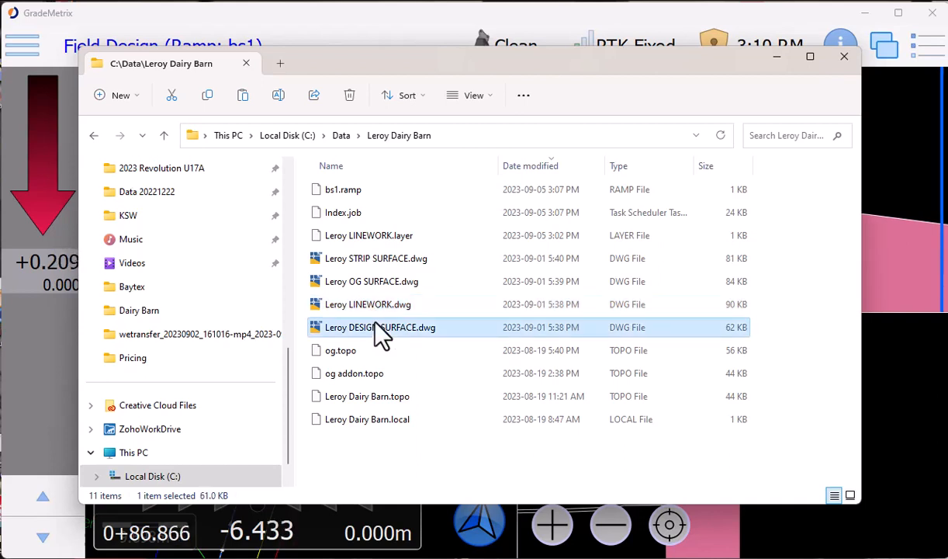
left_click(379, 421)
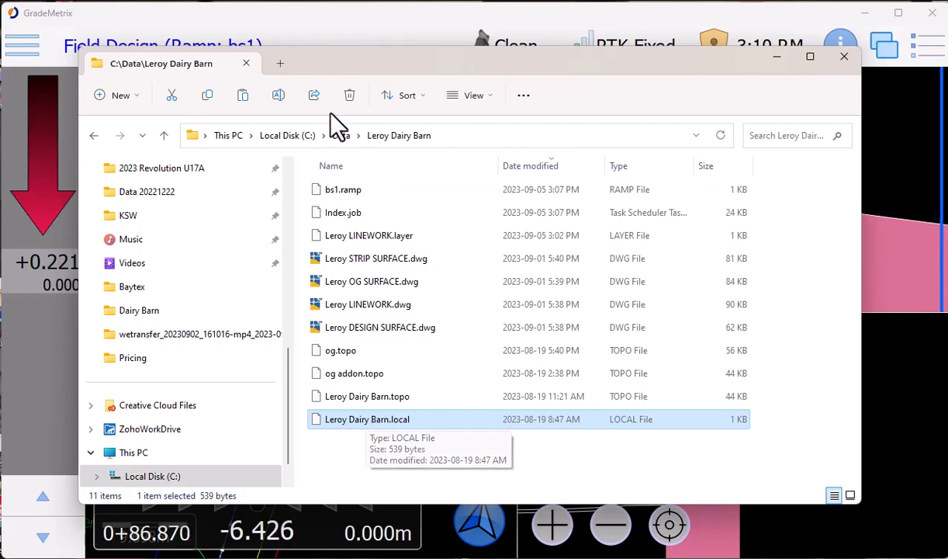
left_click_drag(326, 60, 350, 66)
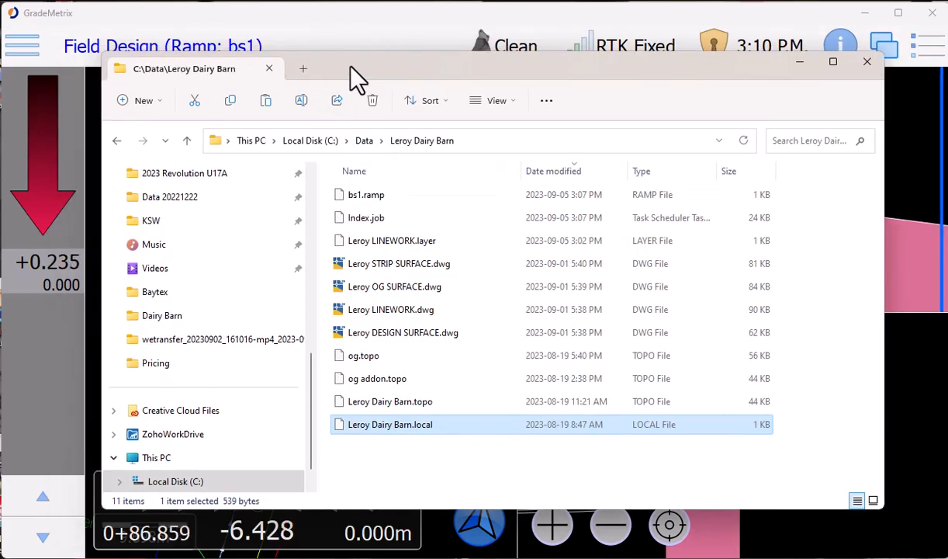